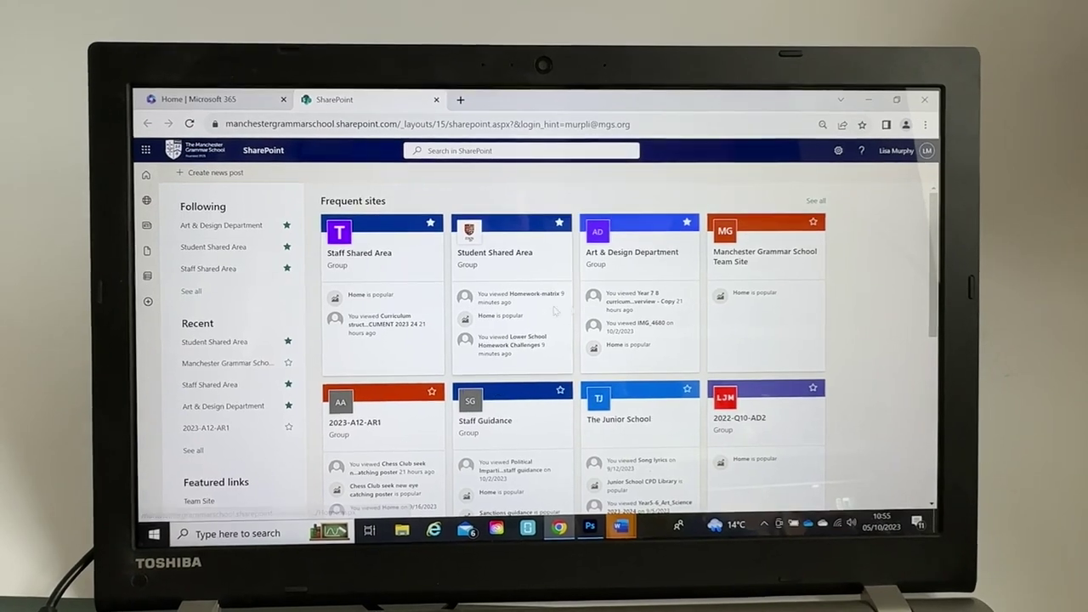
Open the Student Shared Area site from Frequent sites
click(514, 248)
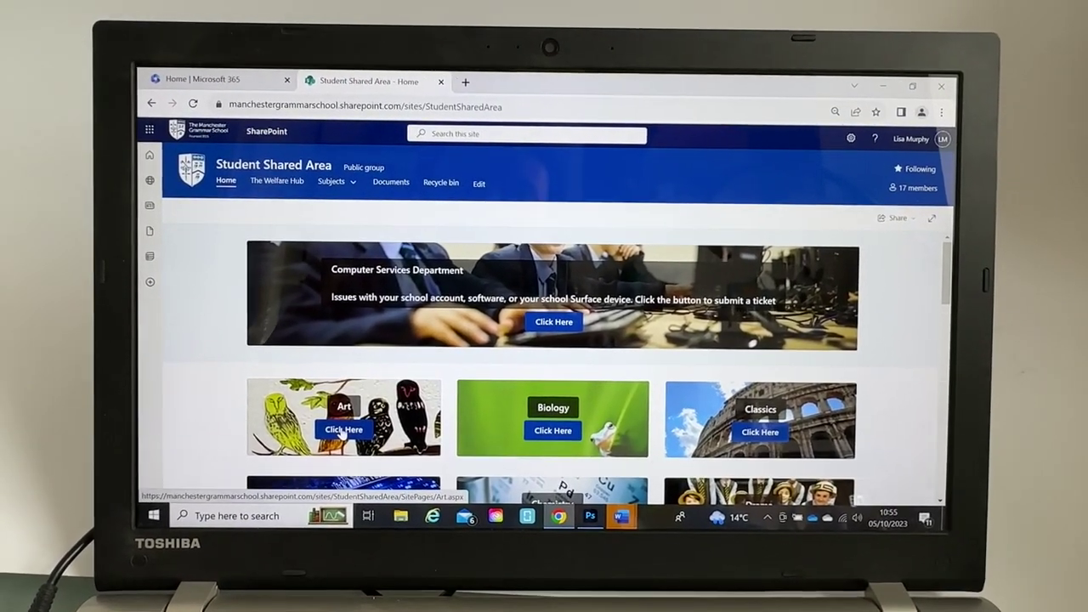
Open the MGS Art Department page, then its Year 7 page
click(341, 432)
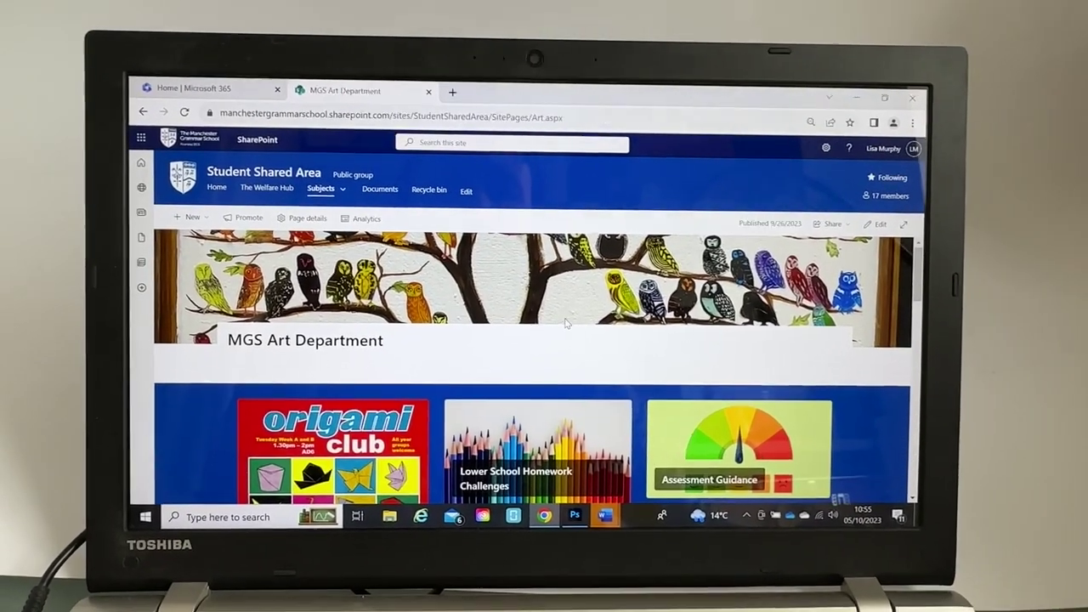
scroll(561, 327, down, 3)
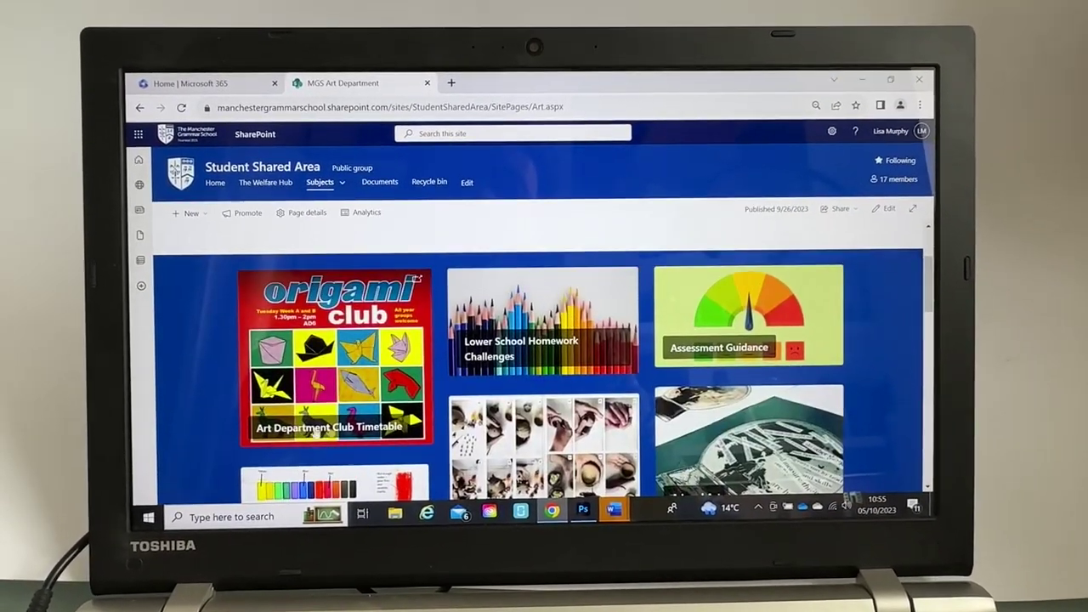
scroll(396, 423, down, 1)
scroll(366, 412, down, 2)
scroll(332, 400, down, 2)
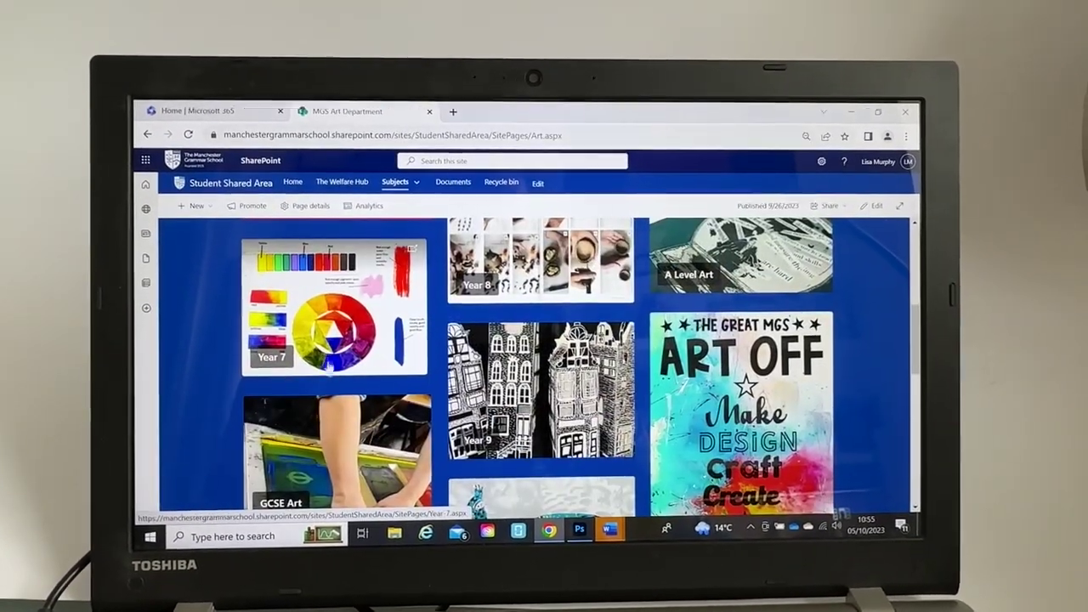
scroll(315, 396, down, 2)
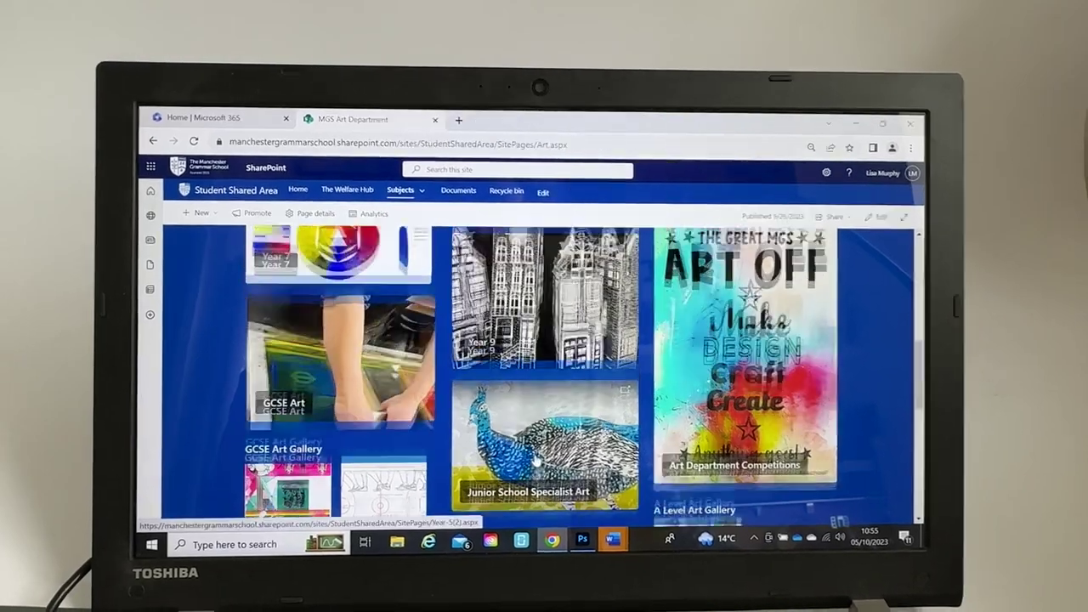
scroll(340, 391, up, 2)
click(354, 349)
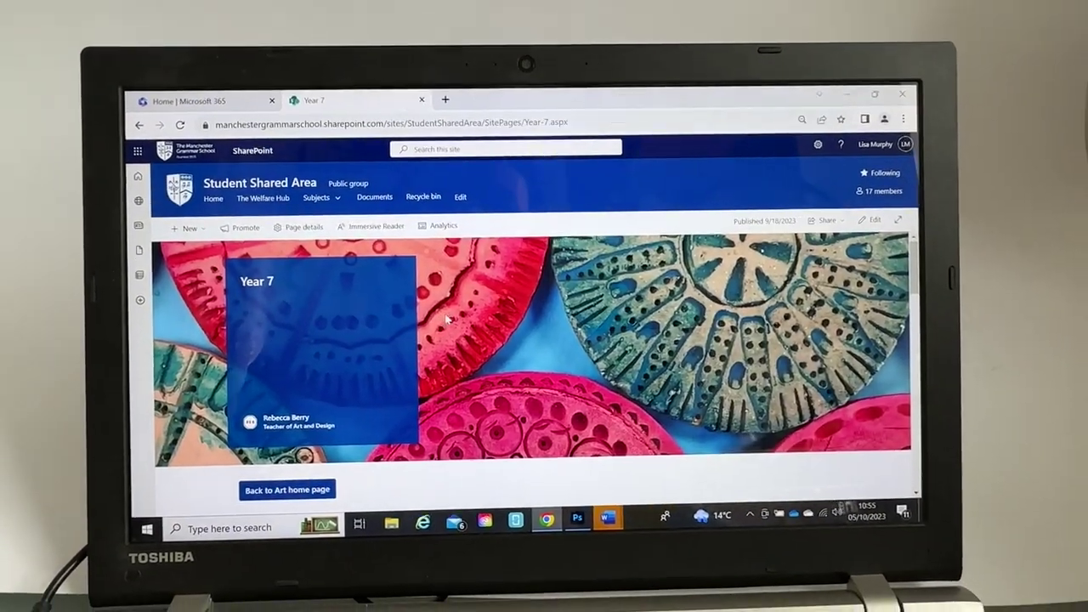
scroll(434, 323, down, 2)
scroll(439, 313, down, 2)
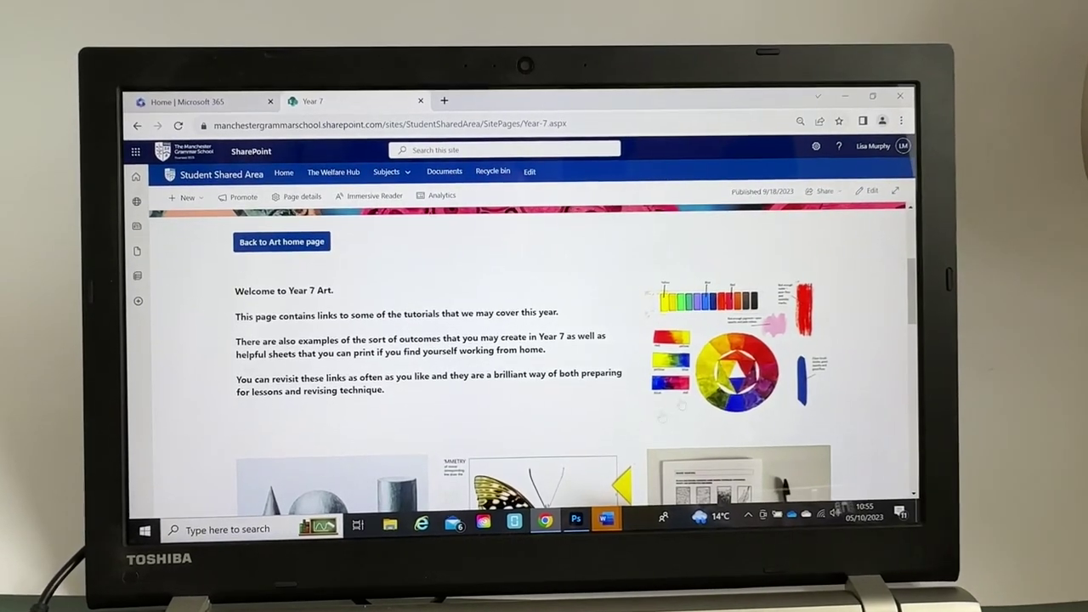
scroll(387, 347, down, 3)
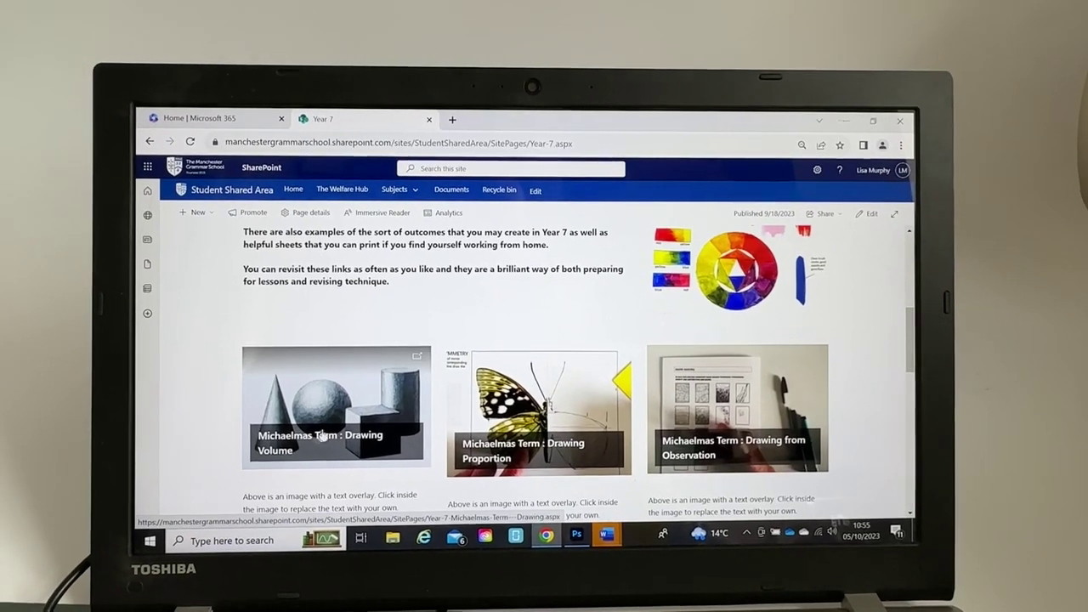
Open the Michaelmas Term : Drawing Volume tutorial page
click(317, 438)
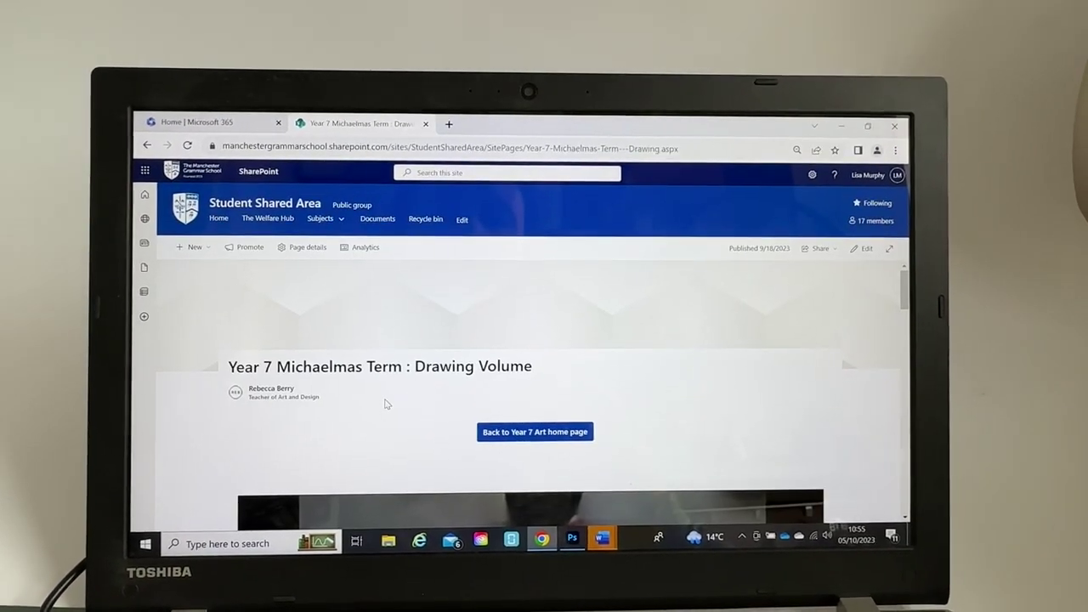
scroll(385, 405, down, 2)
scroll(385, 405, down, 2)
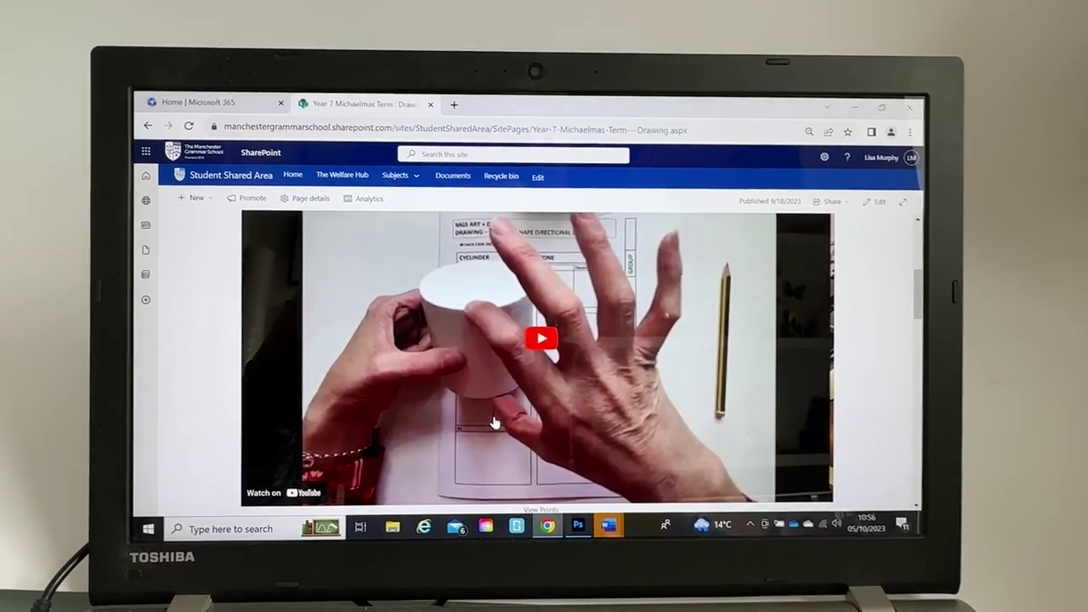
scroll(497, 423, up, 3)
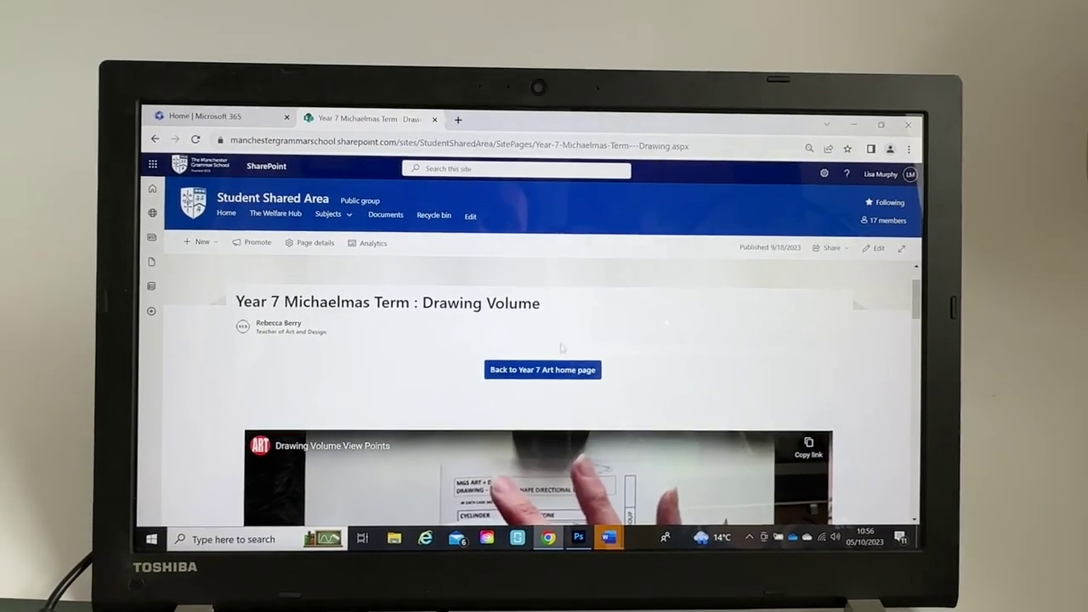
scroll(541, 427, down, 3)
scroll(540, 428, down, 3)
scroll(541, 428, down, 2)
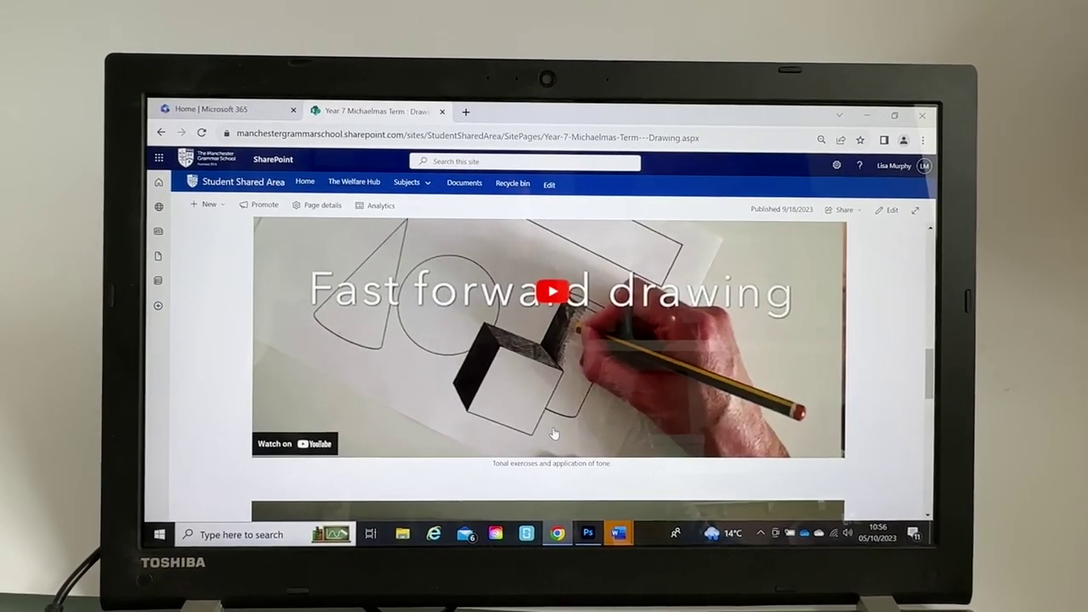
scroll(553, 433, down, 1)
scroll(554, 434, down, 2)
scroll(553, 433, down, 2)
scroll(554, 434, down, 1)
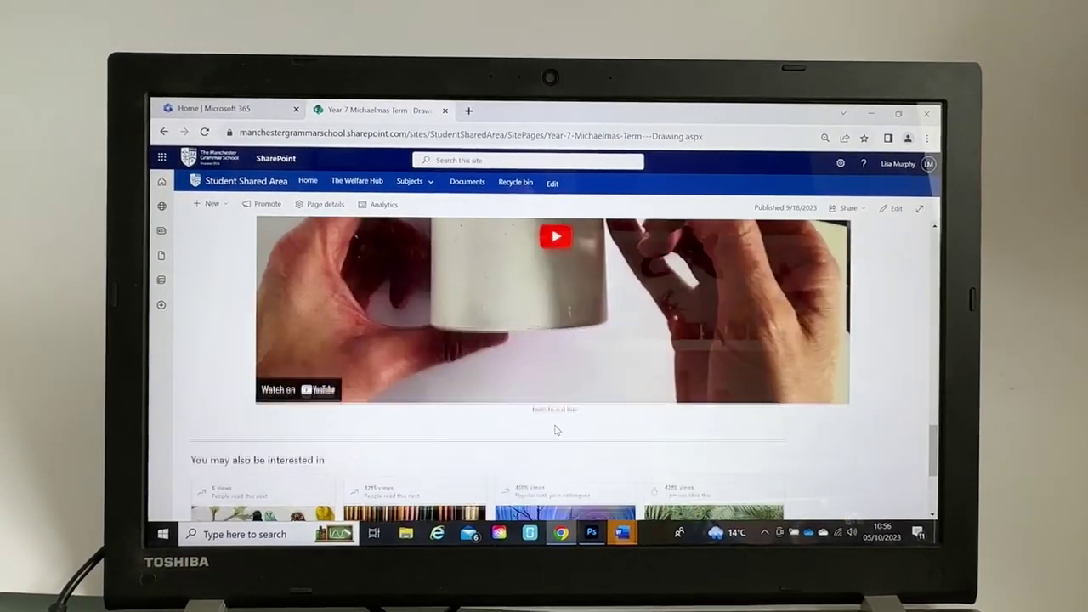
scroll(555, 429, down, 2)
scroll(556, 429, down, 1)
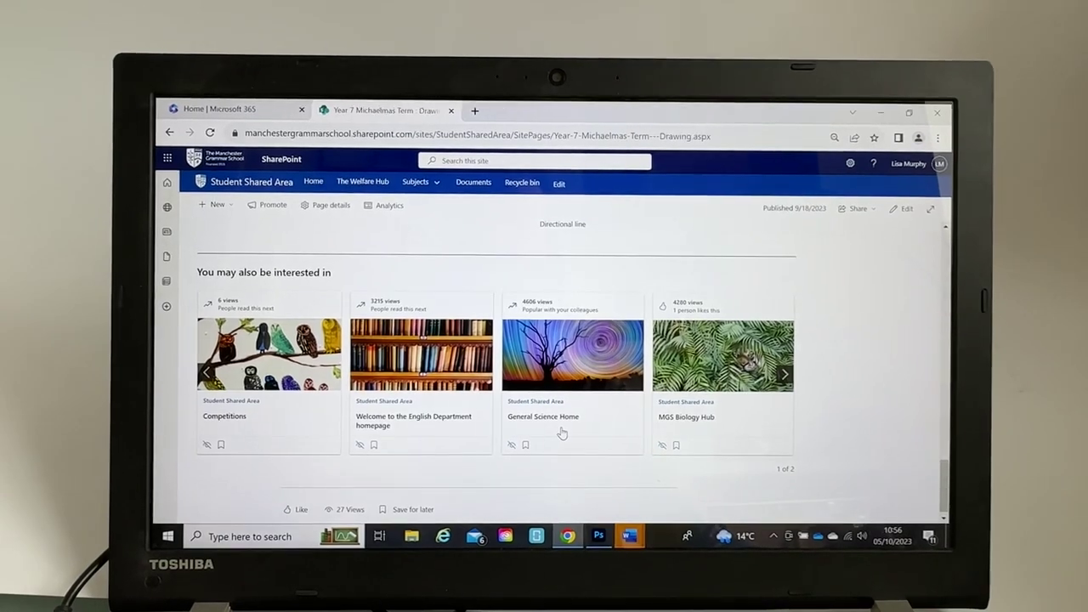
scroll(563, 434, up, 1)
scroll(563, 433, up, 3)
scroll(563, 434, up, 3)
scroll(560, 439, up, 2)
scroll(560, 439, up, 3)
scroll(553, 429, up, 1)
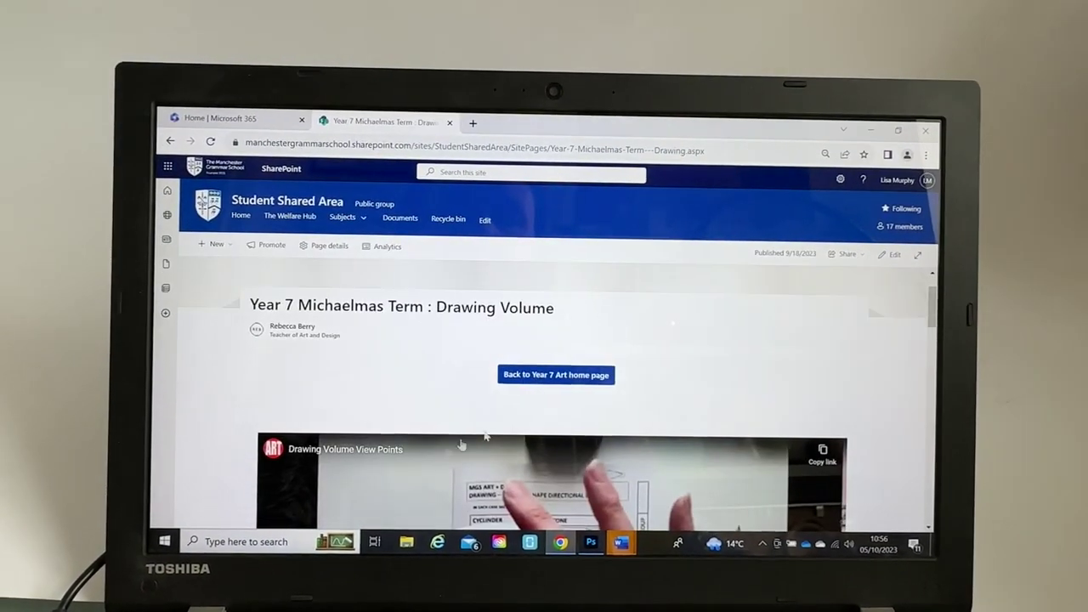
Return to the Year 7 Art page, then to the Art department home page
click(571, 375)
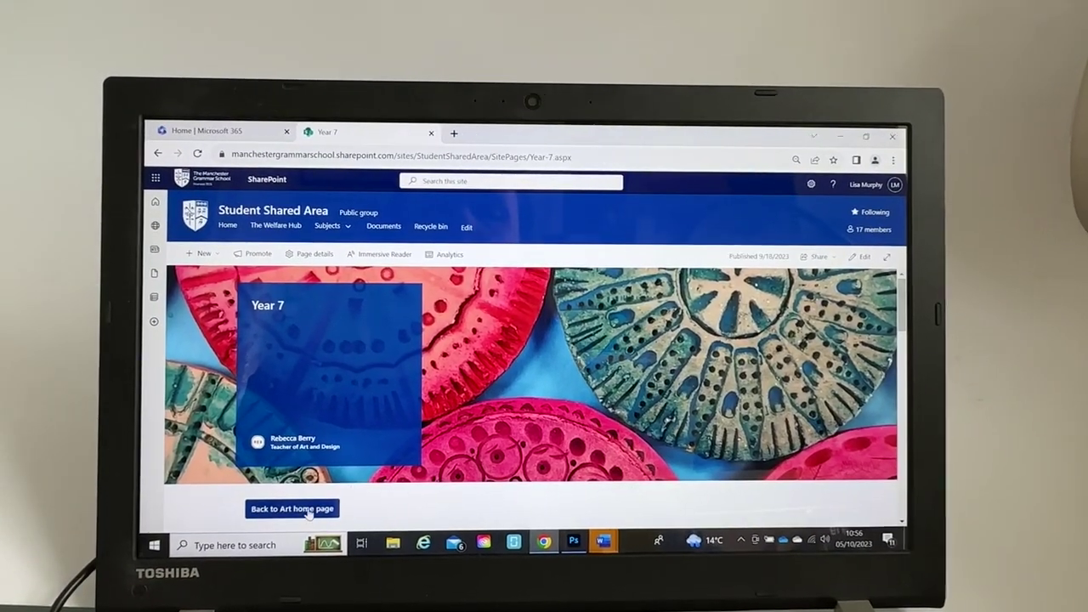
click(289, 501)
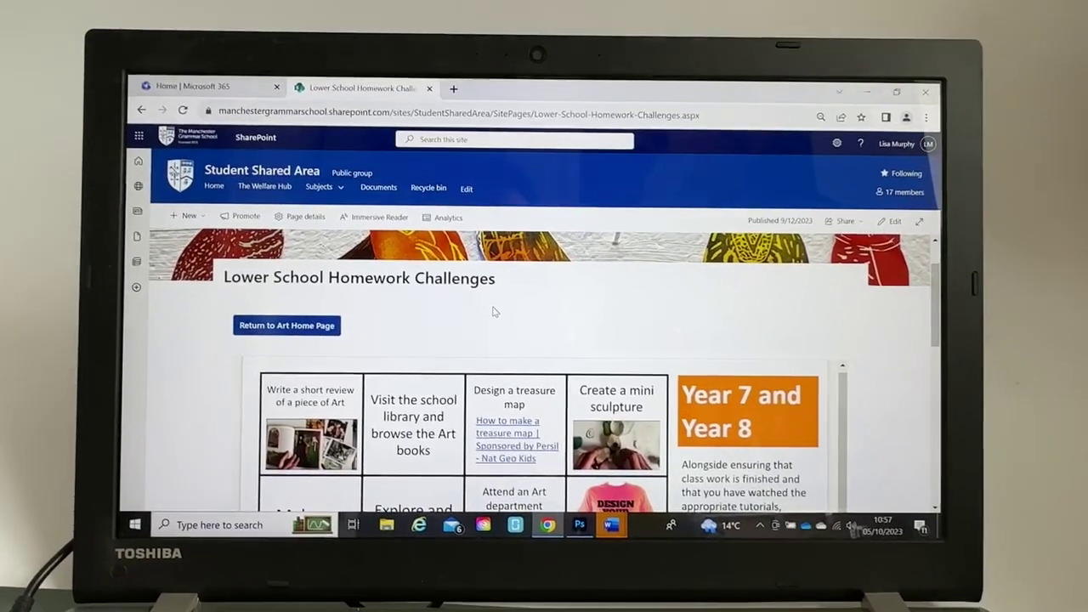
scroll(510, 332, down, 2)
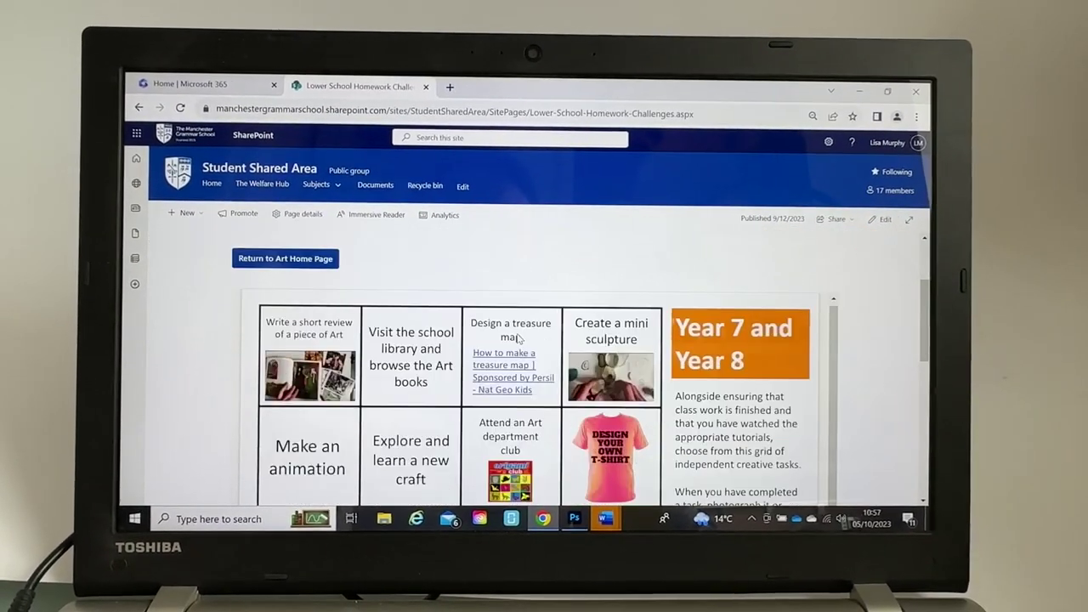
scroll(515, 338, down, 2)
scroll(514, 338, down, 1)
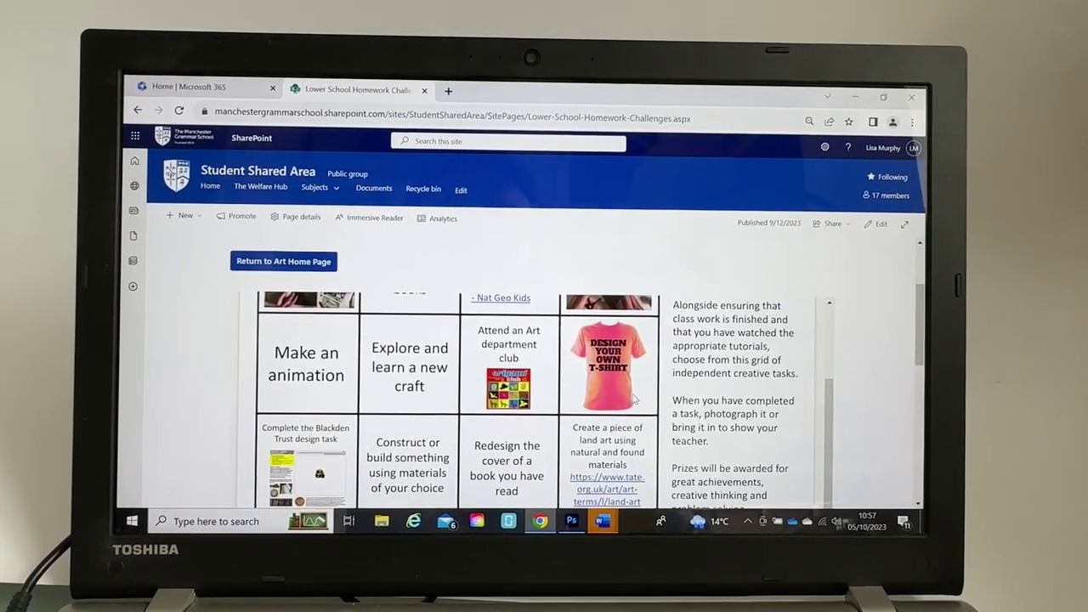
scroll(633, 406, up, 2)
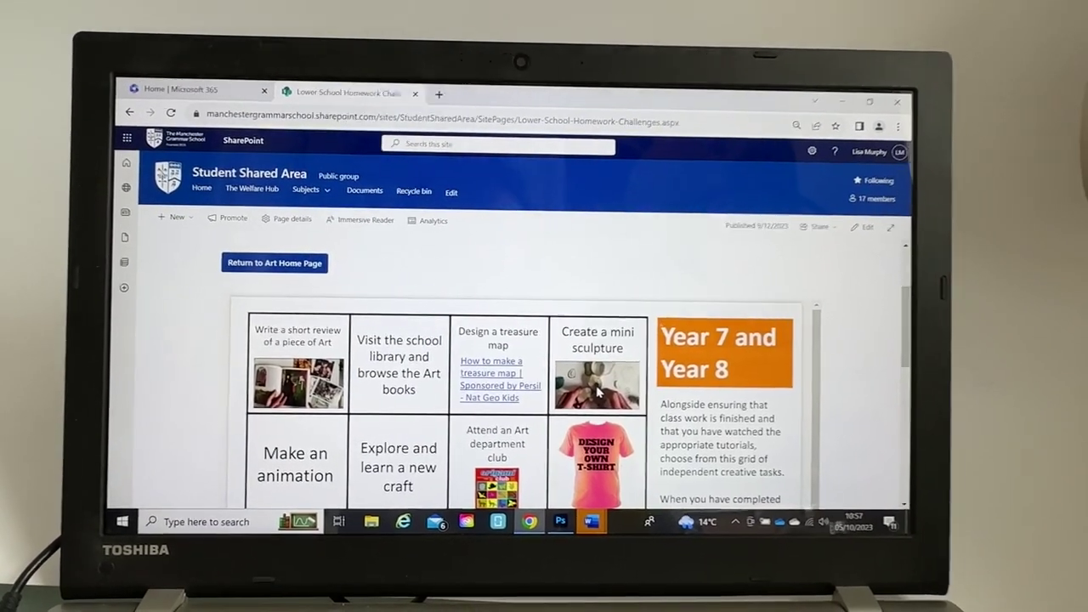
scroll(598, 391, down, 2)
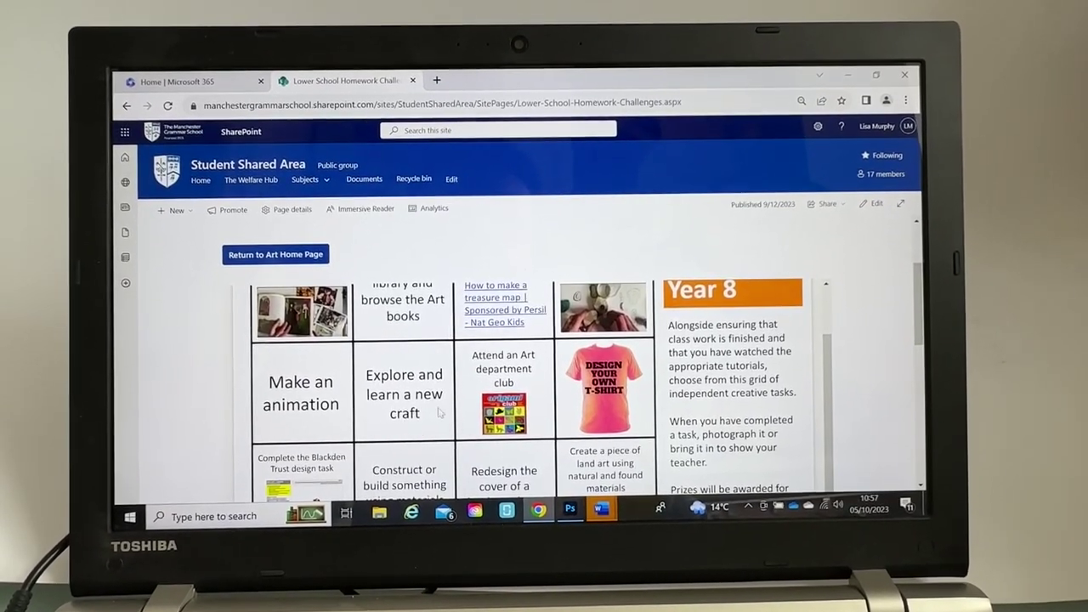
scroll(327, 422, up, 2)
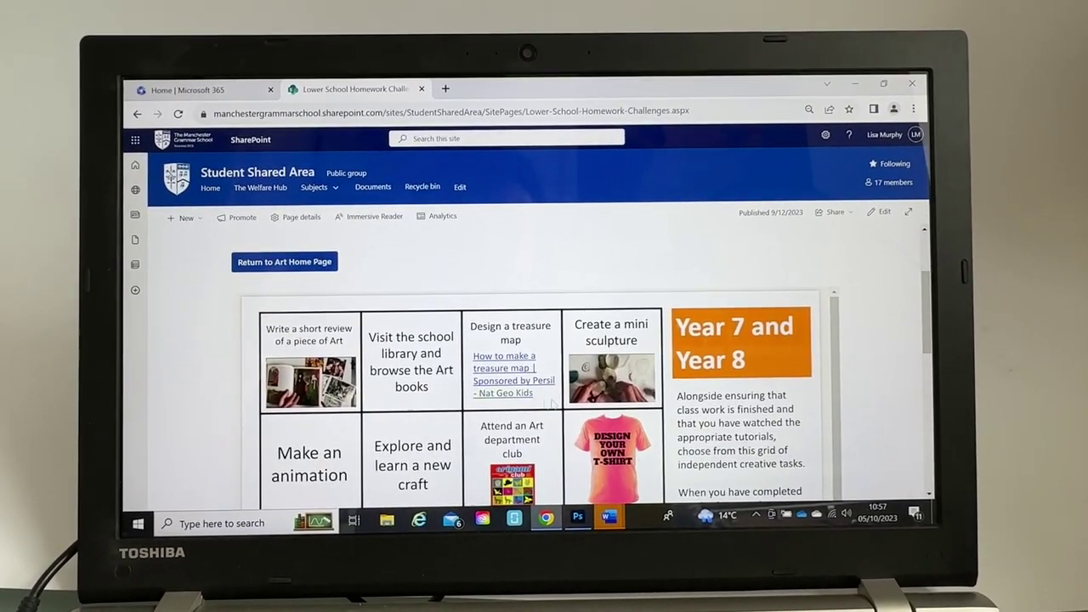
scroll(628, 374, down, 2)
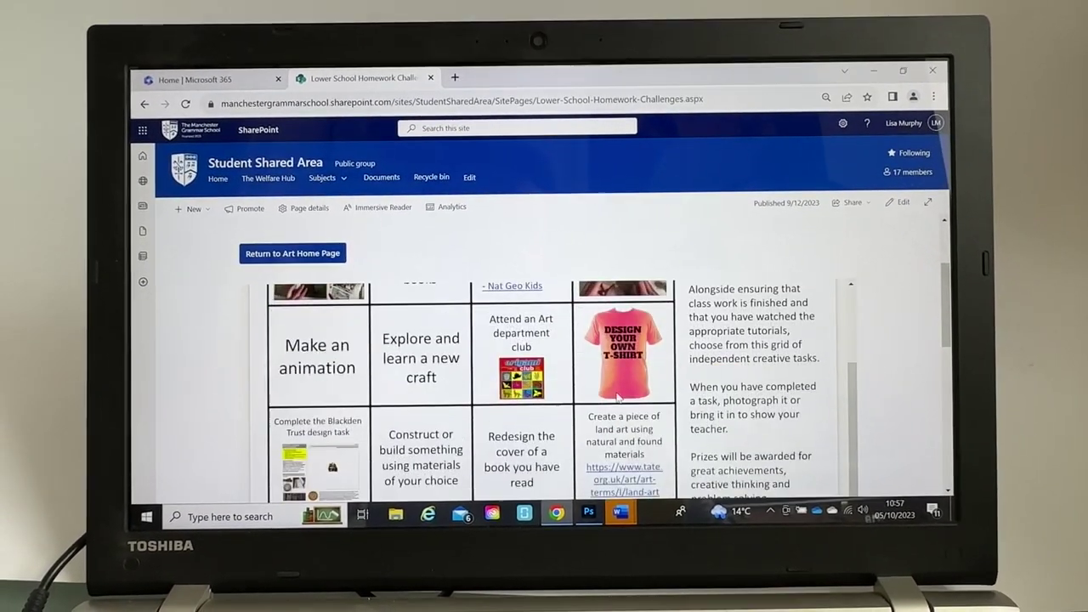
scroll(622, 401, down, 3)
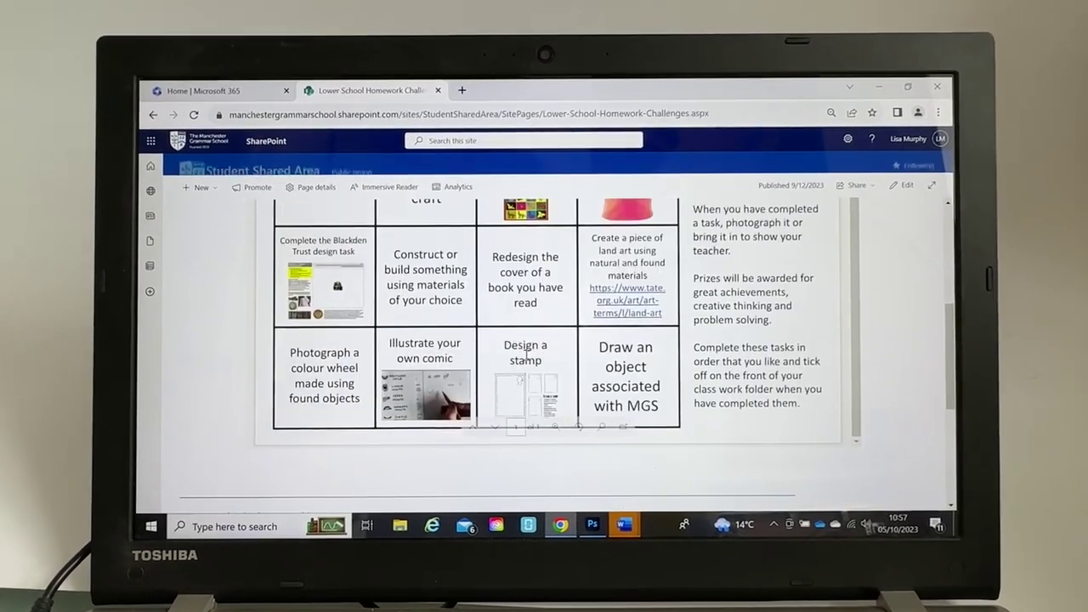
mouse_move(545, 408)
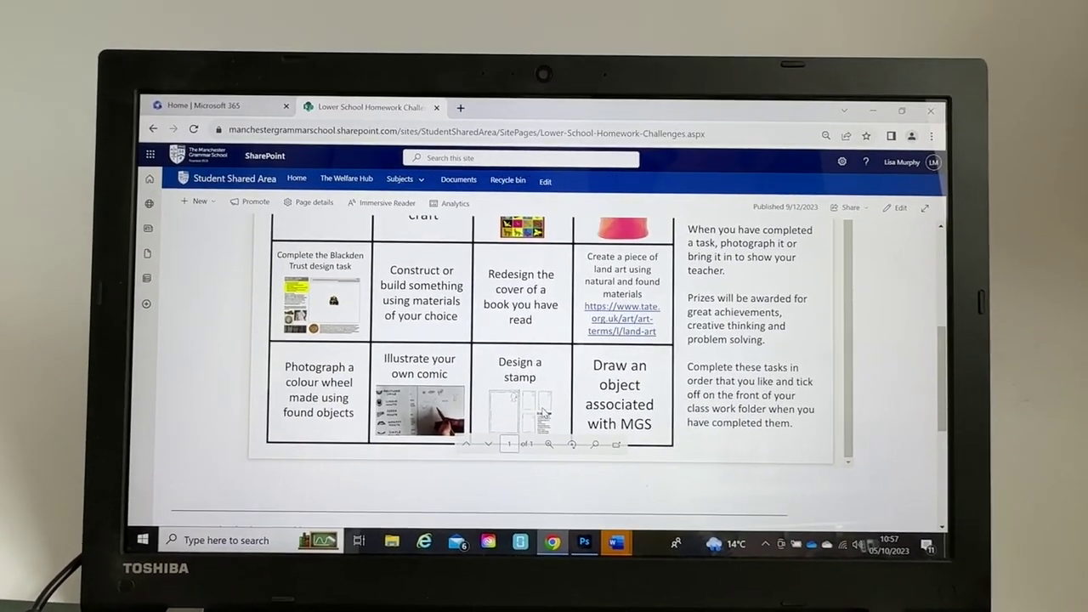
scroll(545, 417, up, 2)
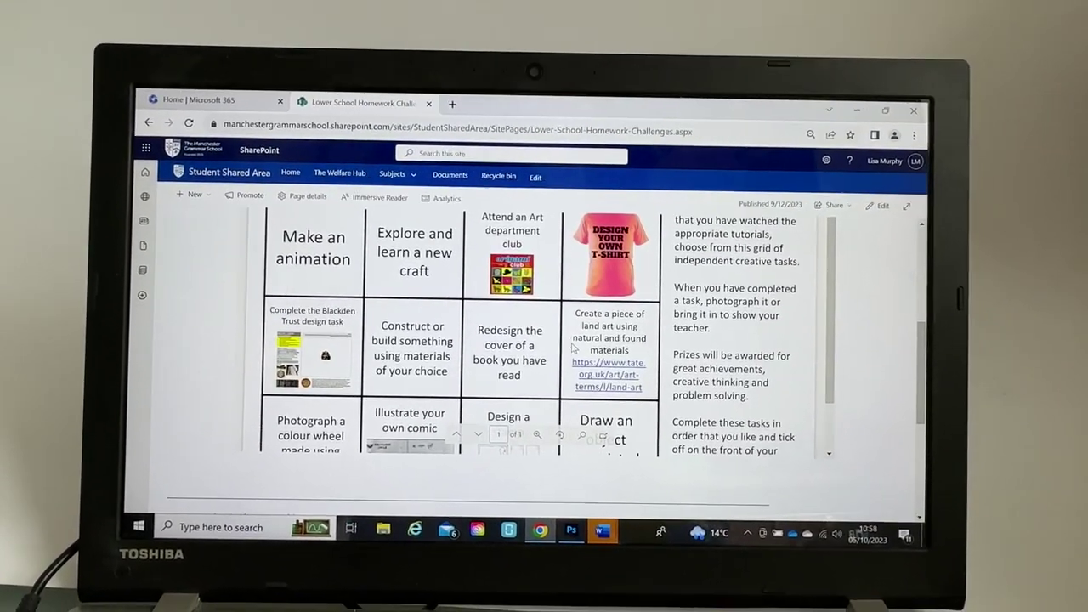
scroll(593, 344, down, 1)
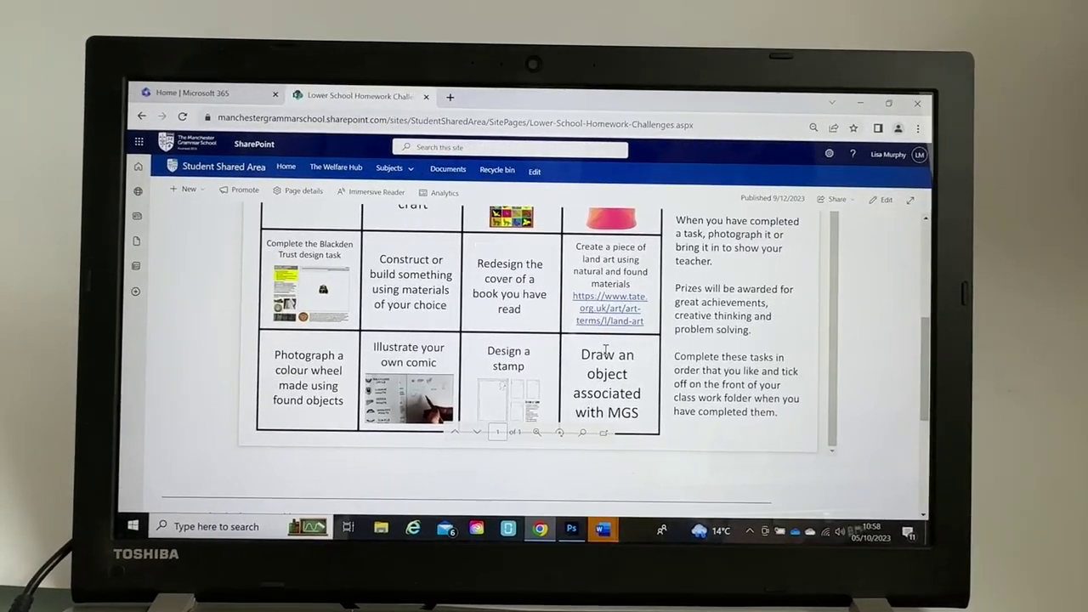
scroll(606, 351, up, 2)
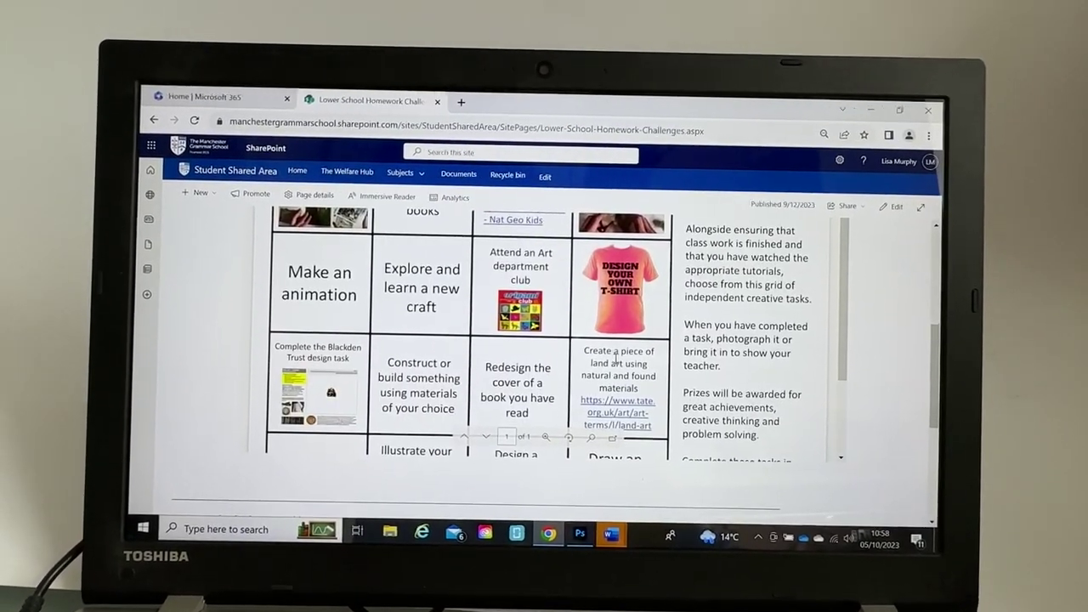
scroll(616, 359, up, 5)
scroll(616, 358, down, 3)
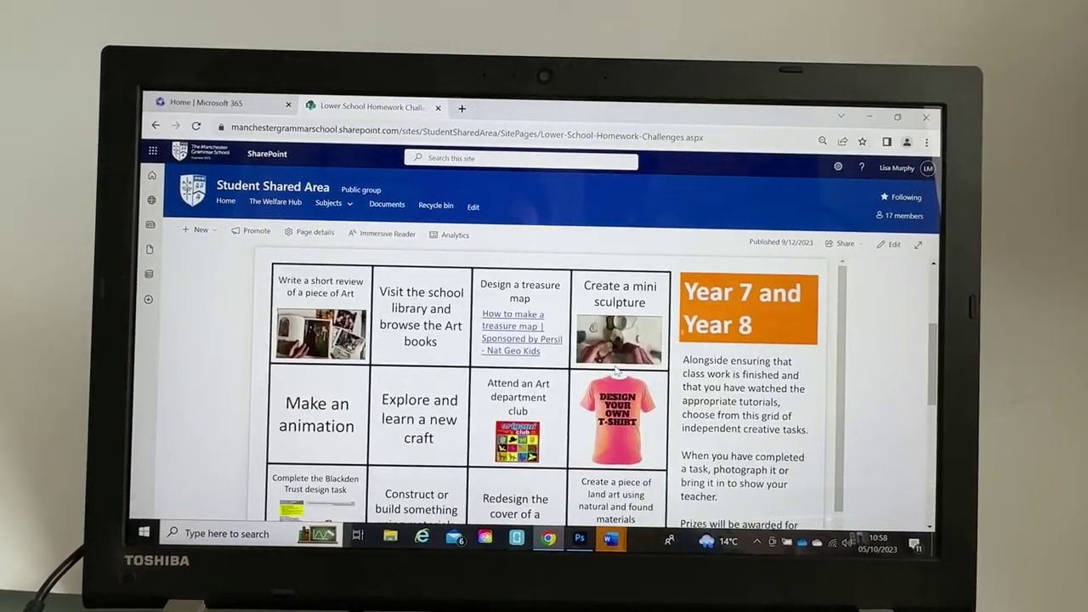